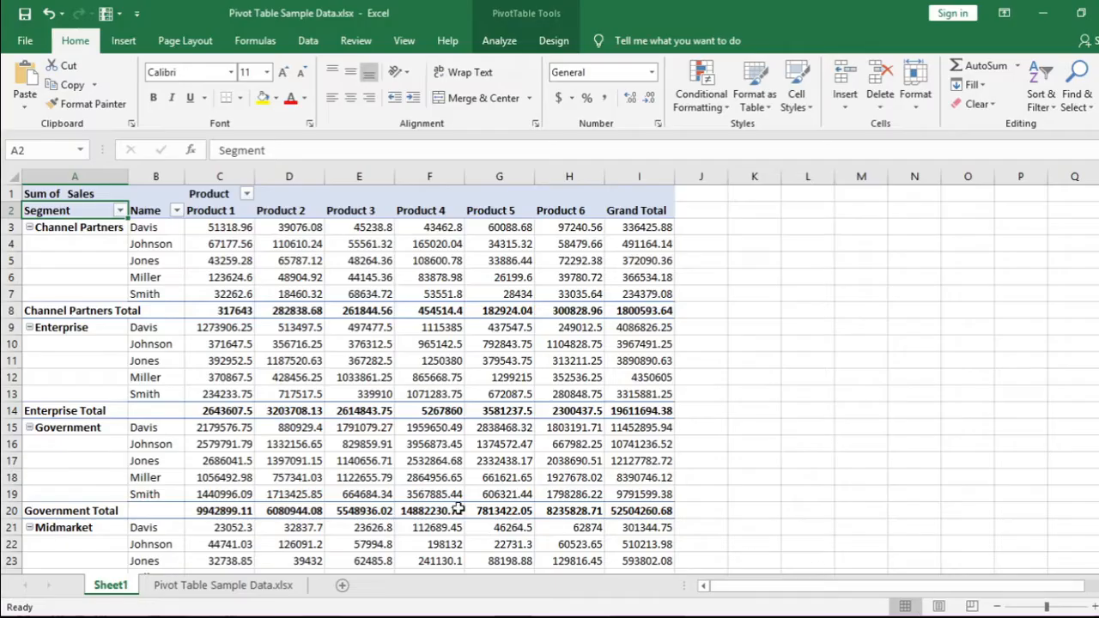
Examine the column headings from Date to Sales on the Pivot Table Sample Data source sheet.
left_click(260, 587)
left_click(52, 215)
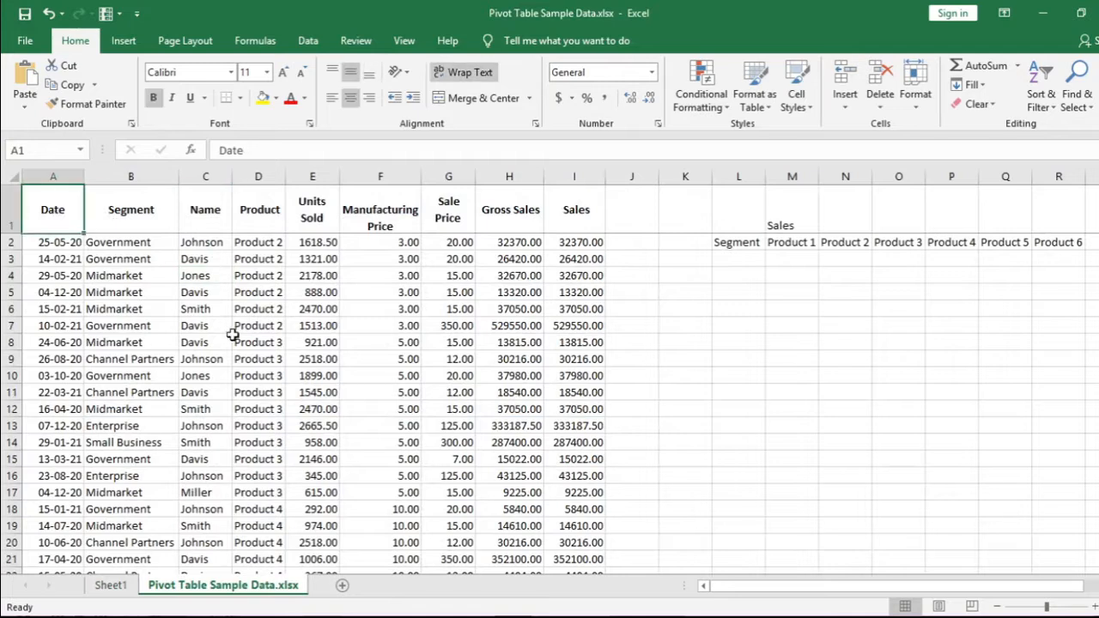
key("Right")
key("Right")
key("Right")
key("Right")
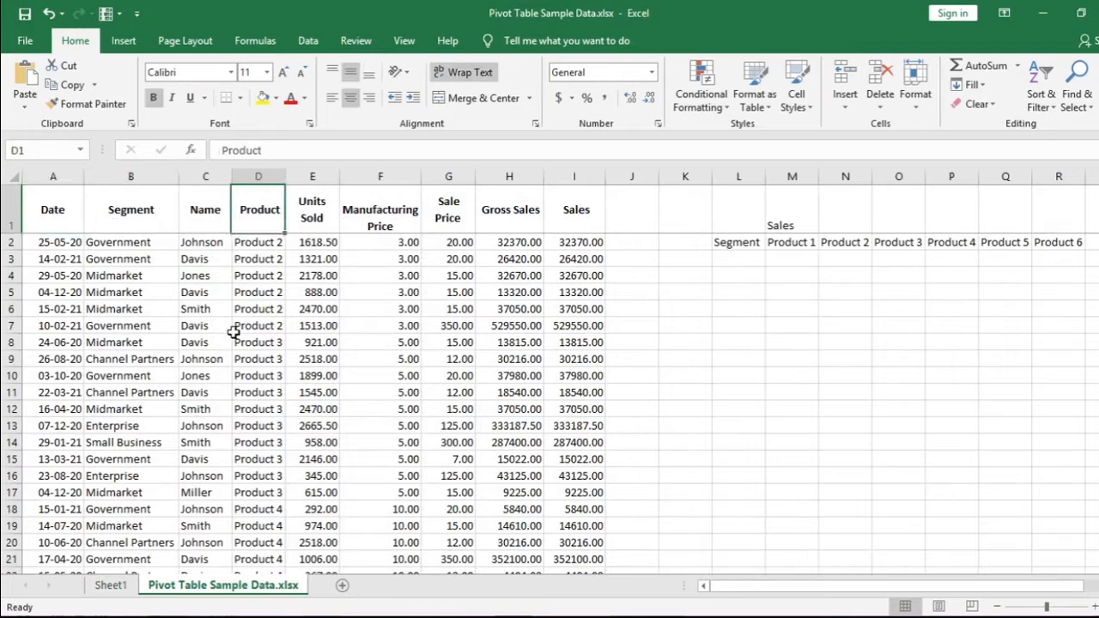
key("Right")
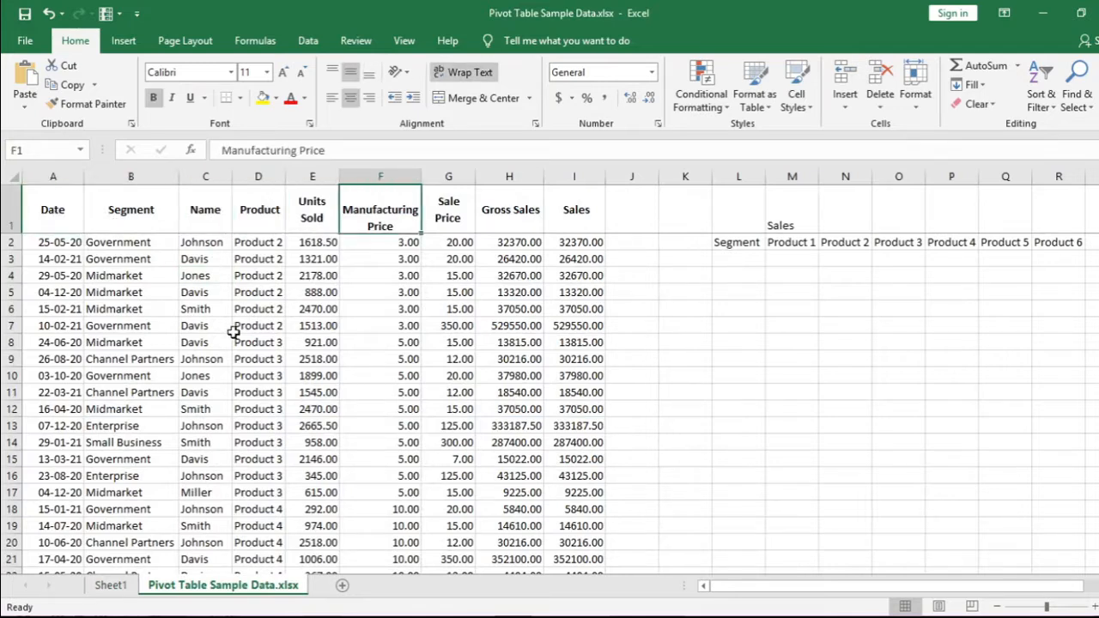
key("Right")
key("Right")
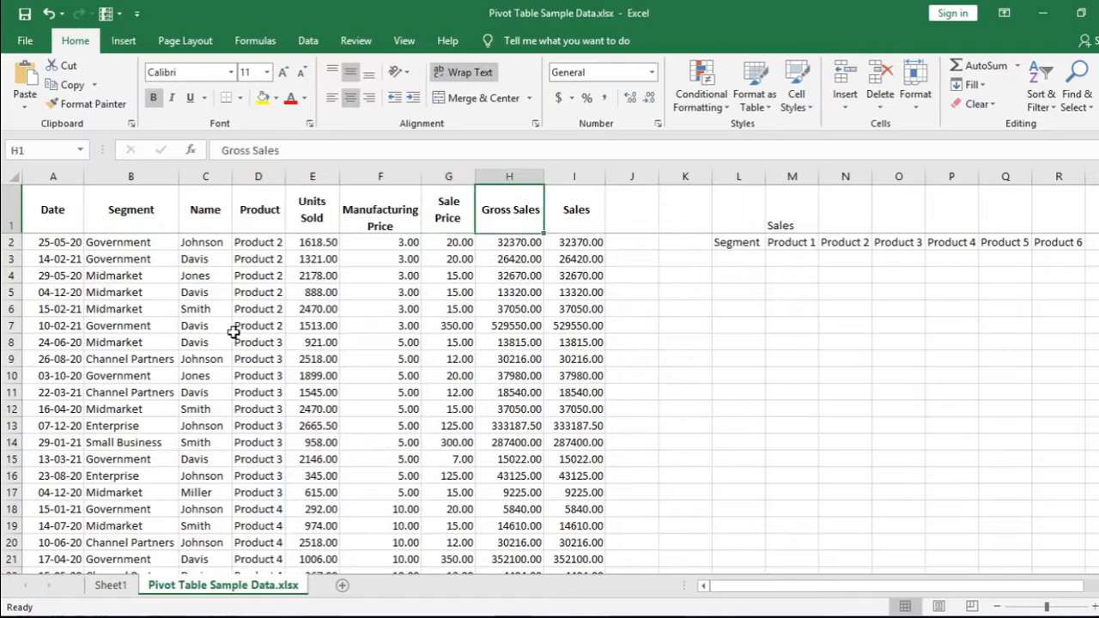
key("Right")
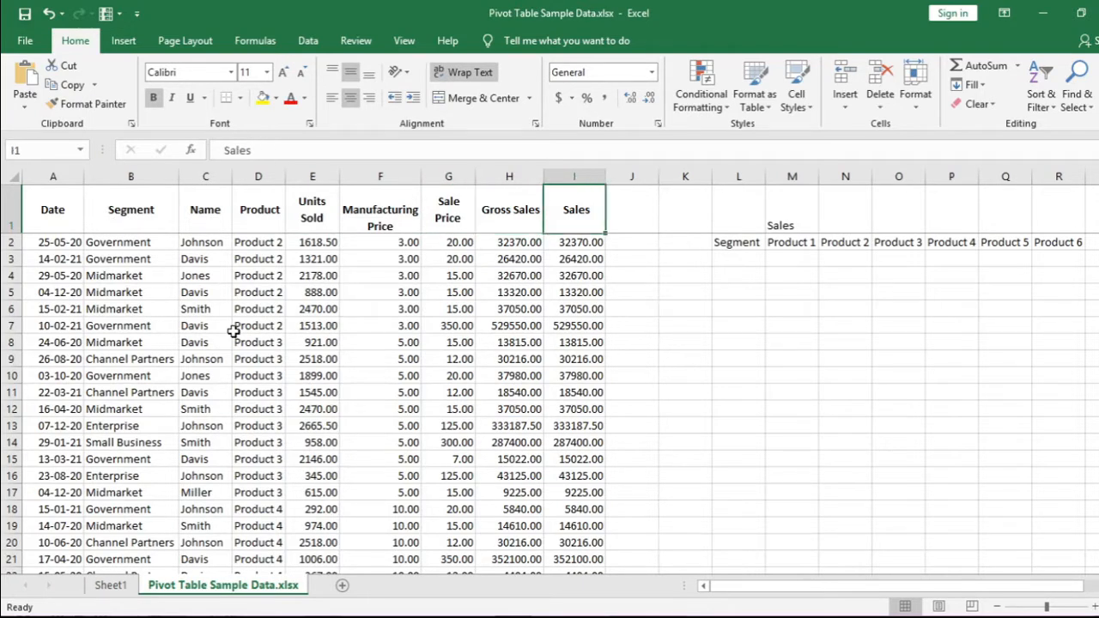
Clear the leftover Segment and Product sales headings from column L onward on the source data sheet.
left_click_drag(741, 177, 1089, 283)
key("Delete")
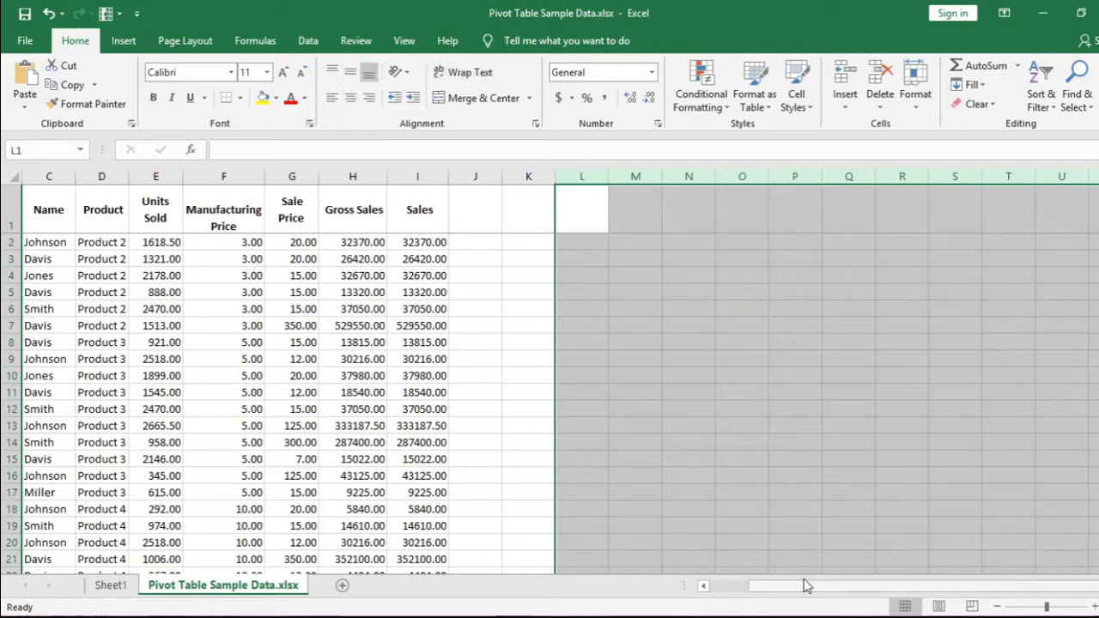
left_click_drag(805, 586, 707, 584)
left_click(172, 425)
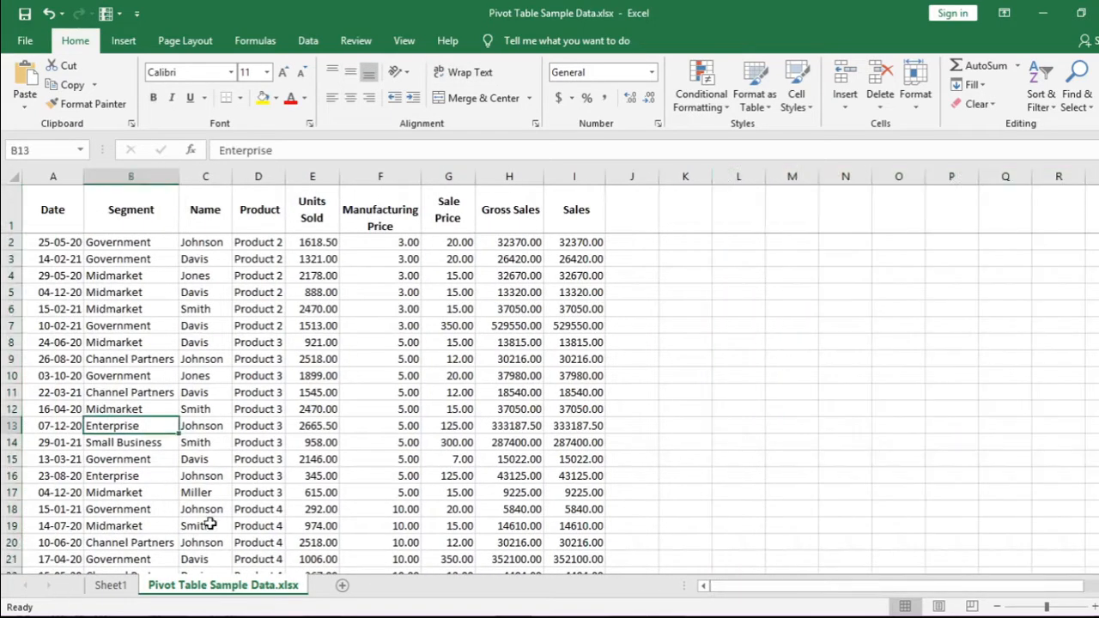
Show the pivot table on Sheet1 in compact form and inspect the names and Product 1 subtotal under Channel Partners.
left_click(112, 585)
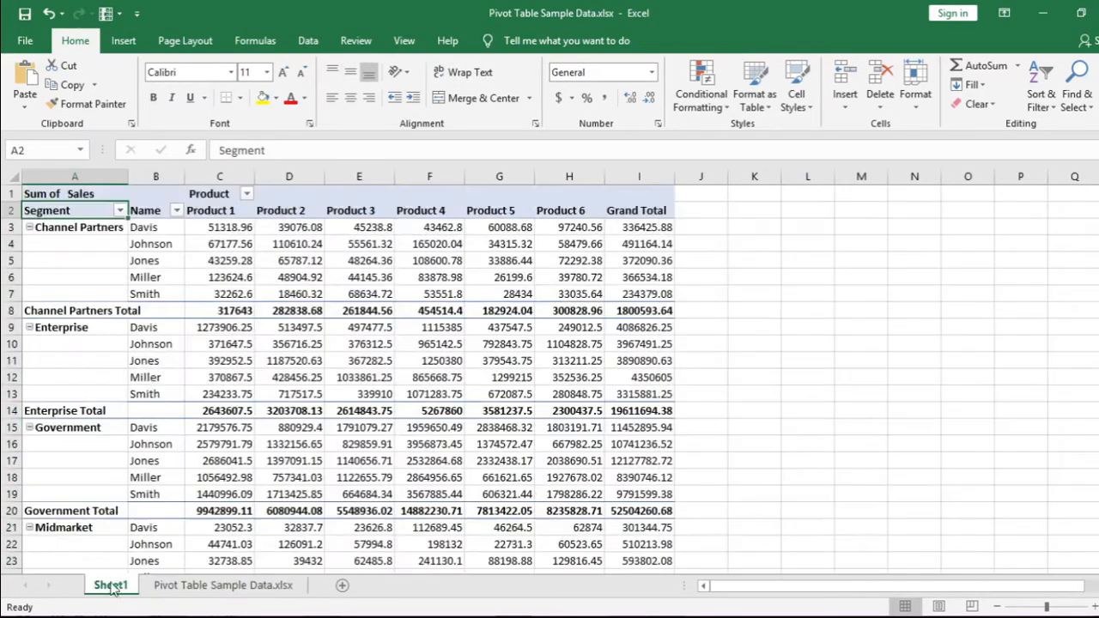
left_click(238, 210)
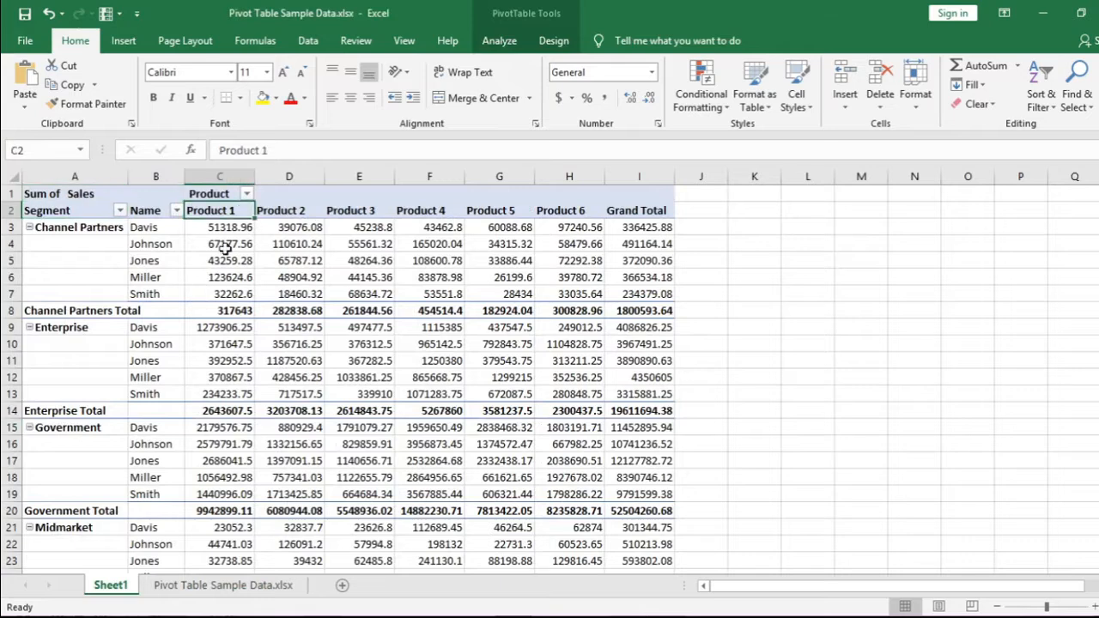
left_click(557, 45)
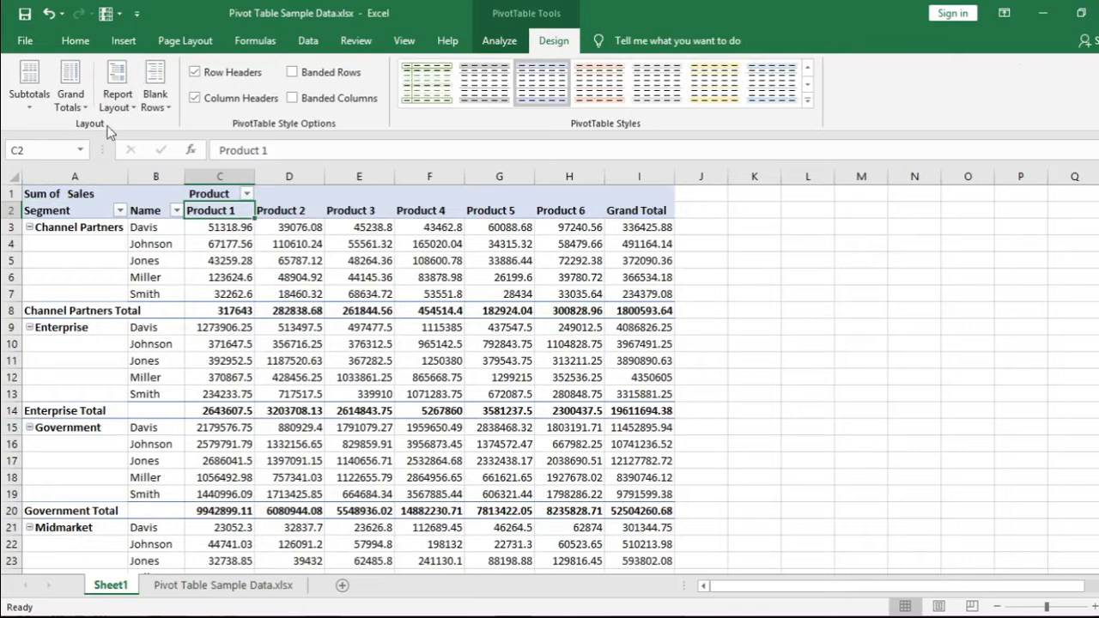
left_click(115, 99)
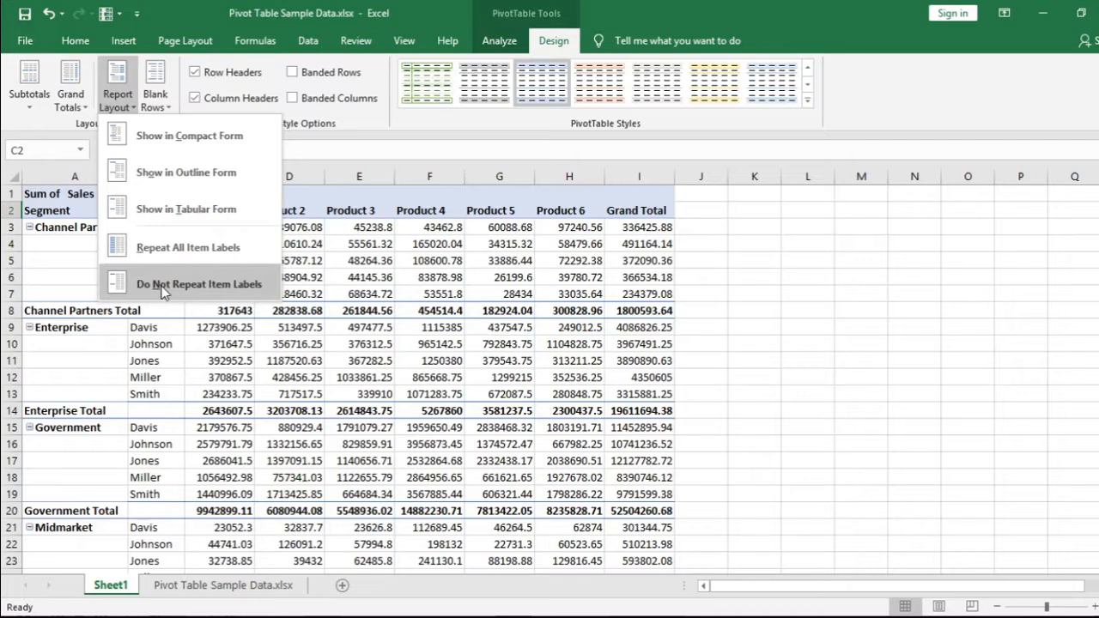
left_click(197, 135)
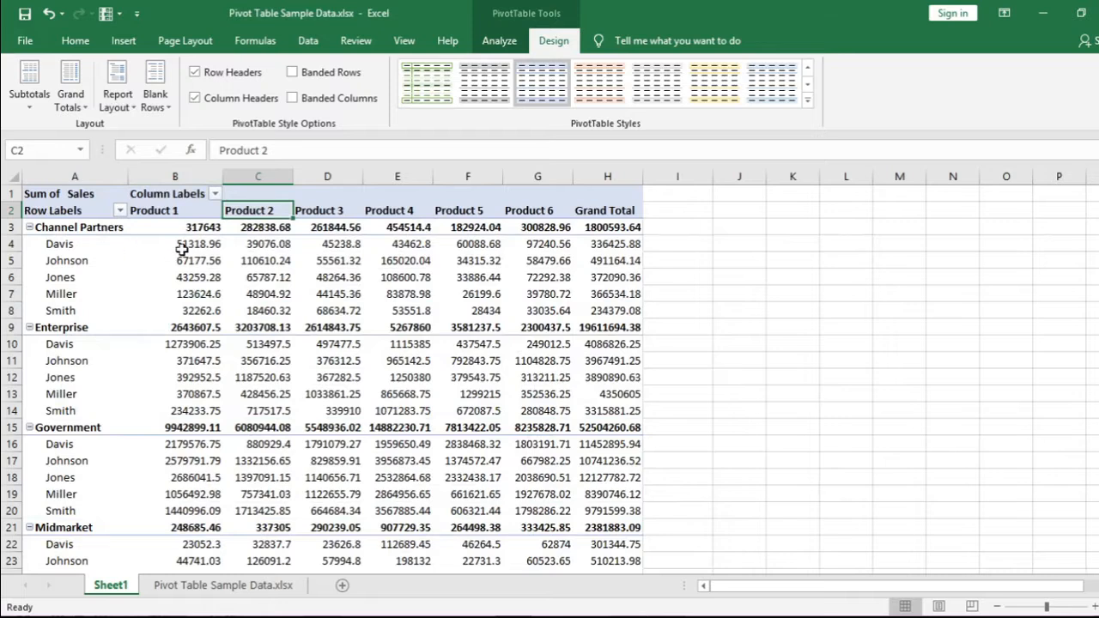
left_click_drag(177, 249, 178, 313)
left_click(201, 228)
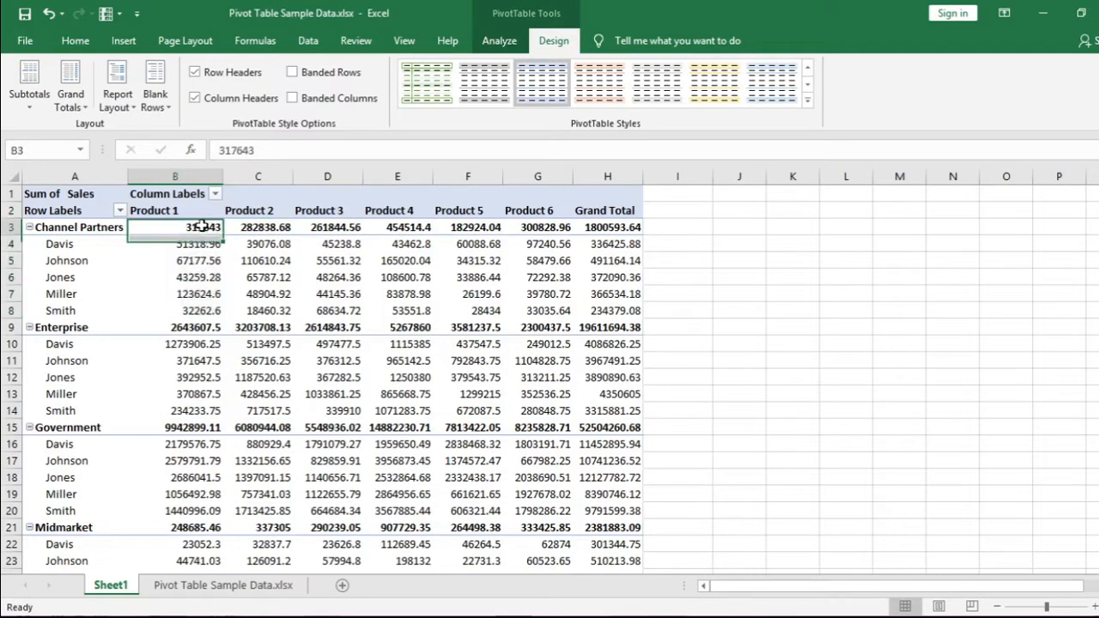
left_click_drag(83, 247, 90, 311)
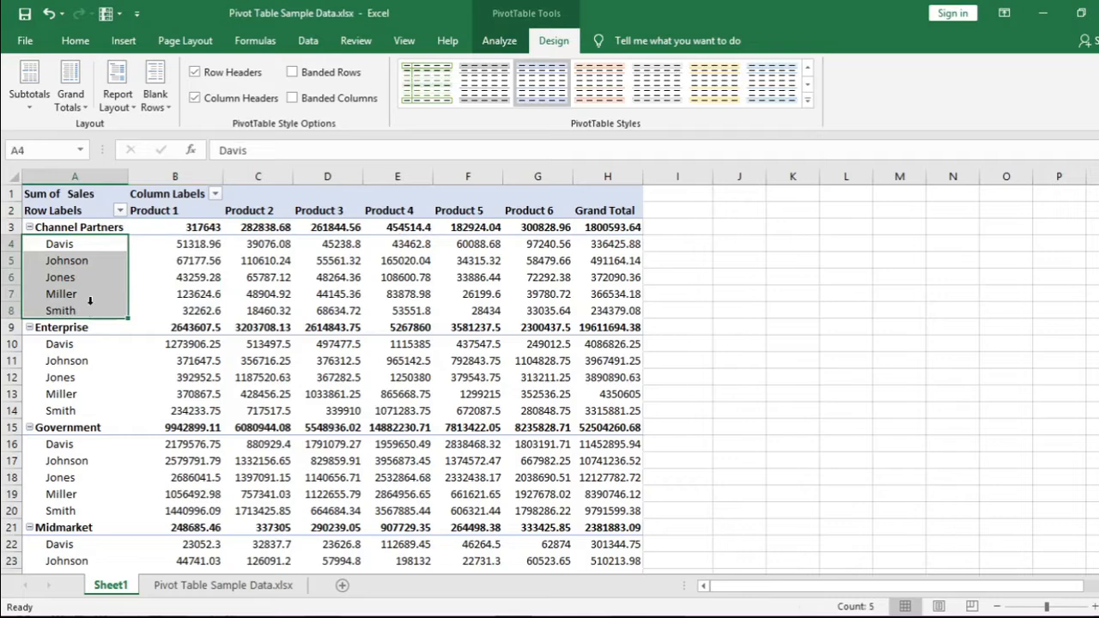
Switch the pivot table's report layout to outline form and check the separate Segment and Name columns.
left_click(121, 103)
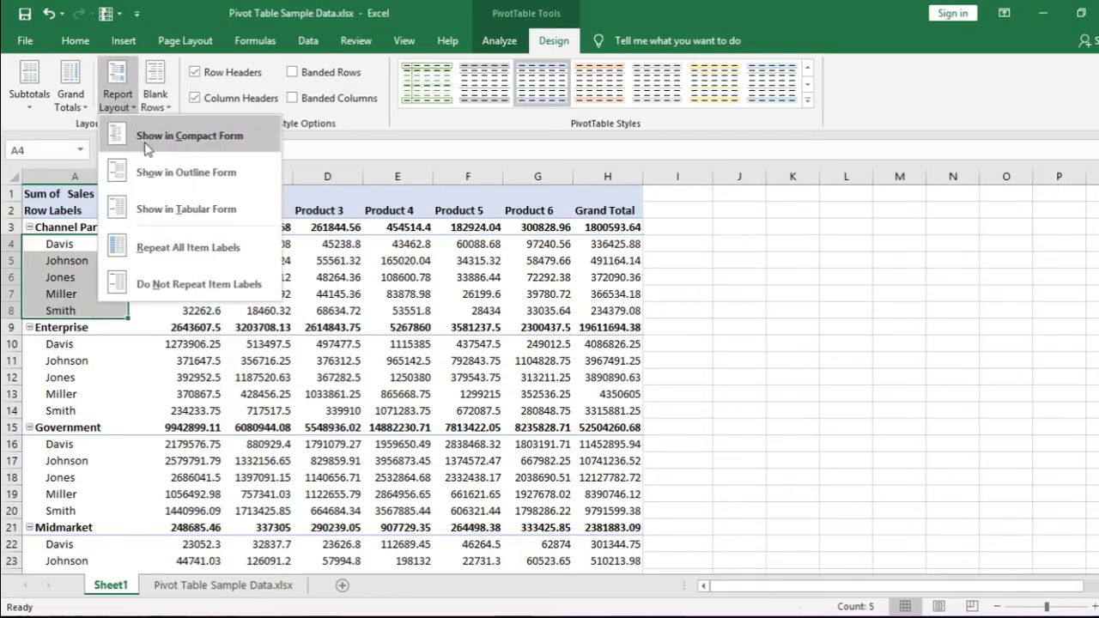
left_click(148, 182)
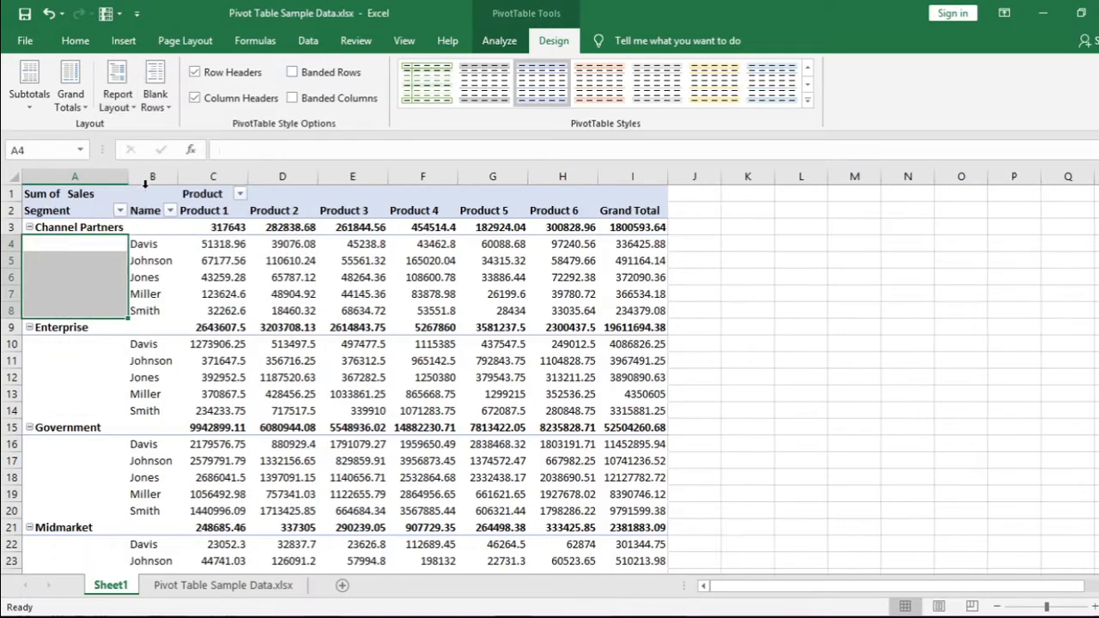
left_click(98, 238)
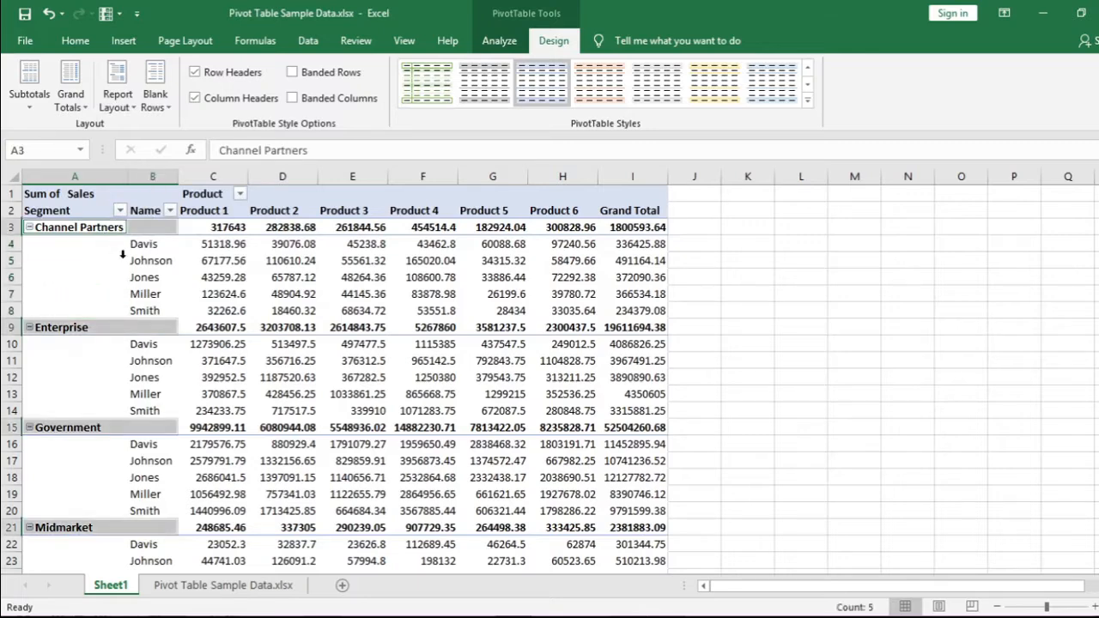
left_click(156, 250)
left_click(107, 253)
Switch the pivot table's report layout to tabular form and check the Channel Partners Total row.
left_click(118, 99)
left_click(148, 211)
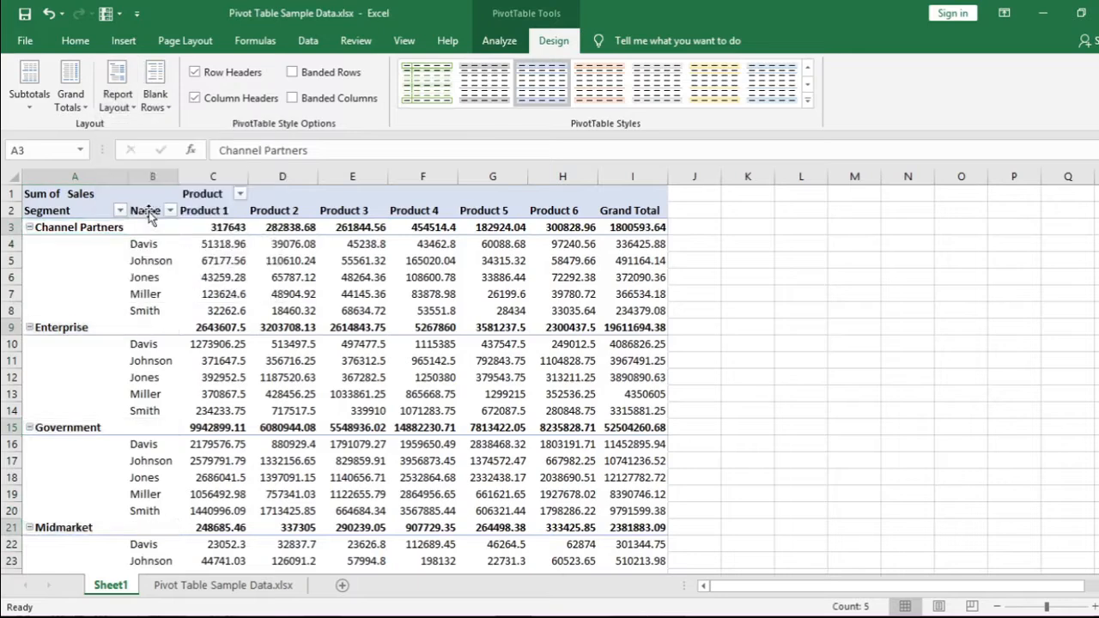
left_click(152, 268)
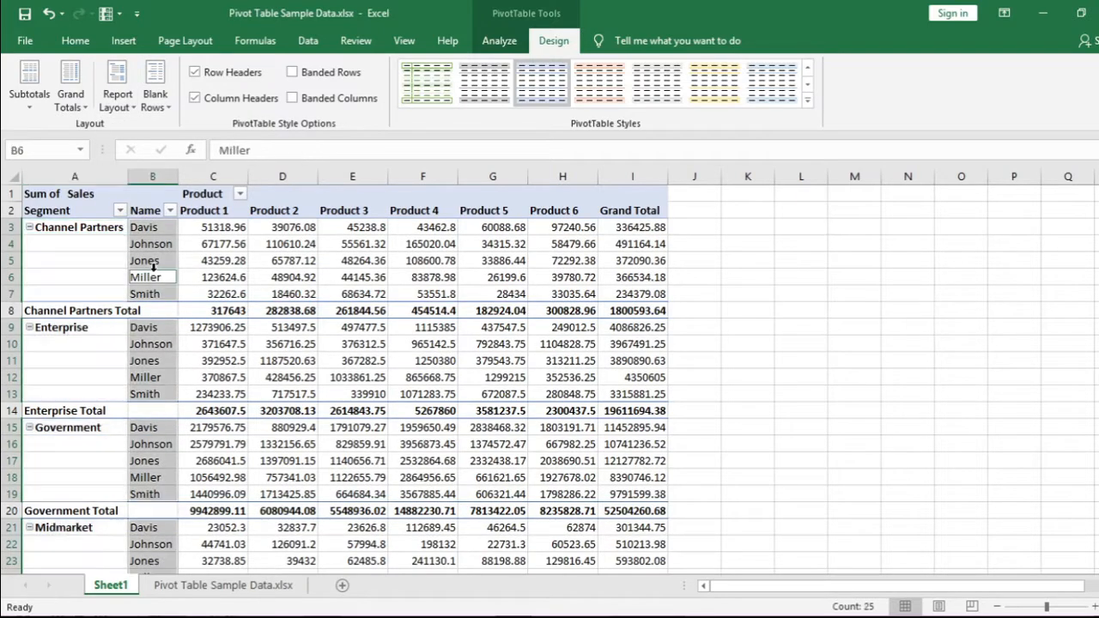
left_click(143, 311)
left_click(199, 309)
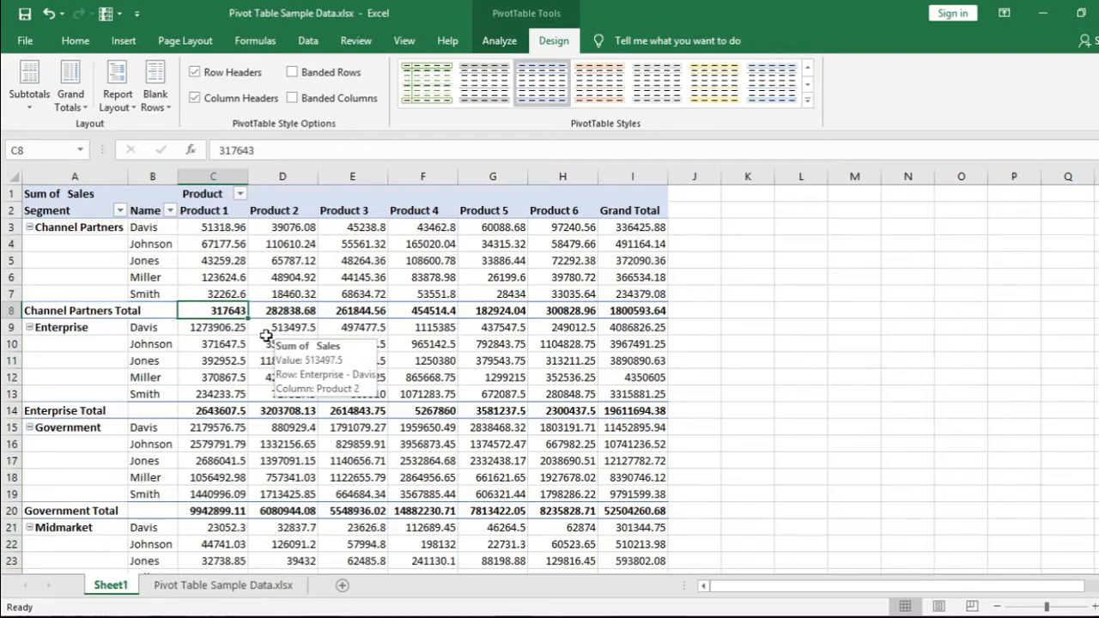
Repeat all item labels in the pivot table and set it back to not repeating item labels.
left_click(118, 96)
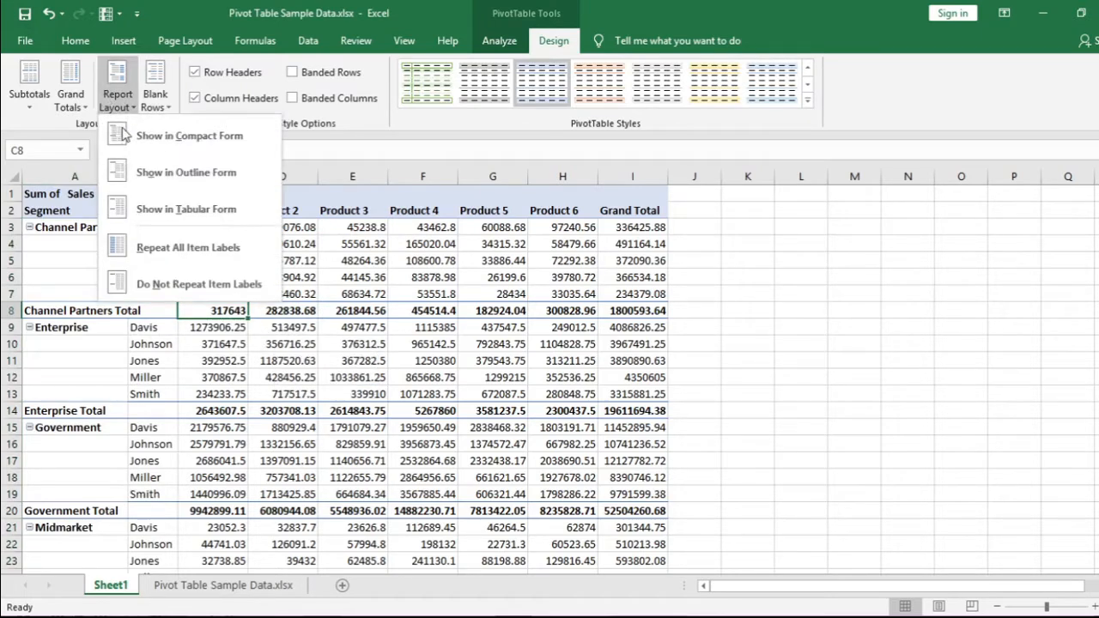
left_click(145, 247)
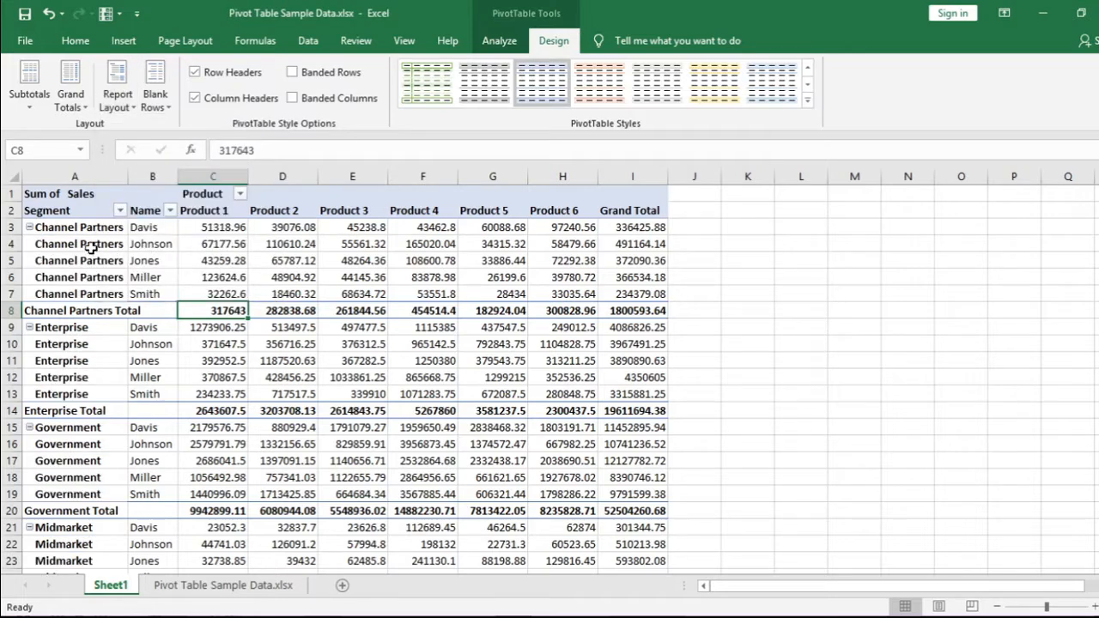
left_click(119, 99)
left_click(187, 285)
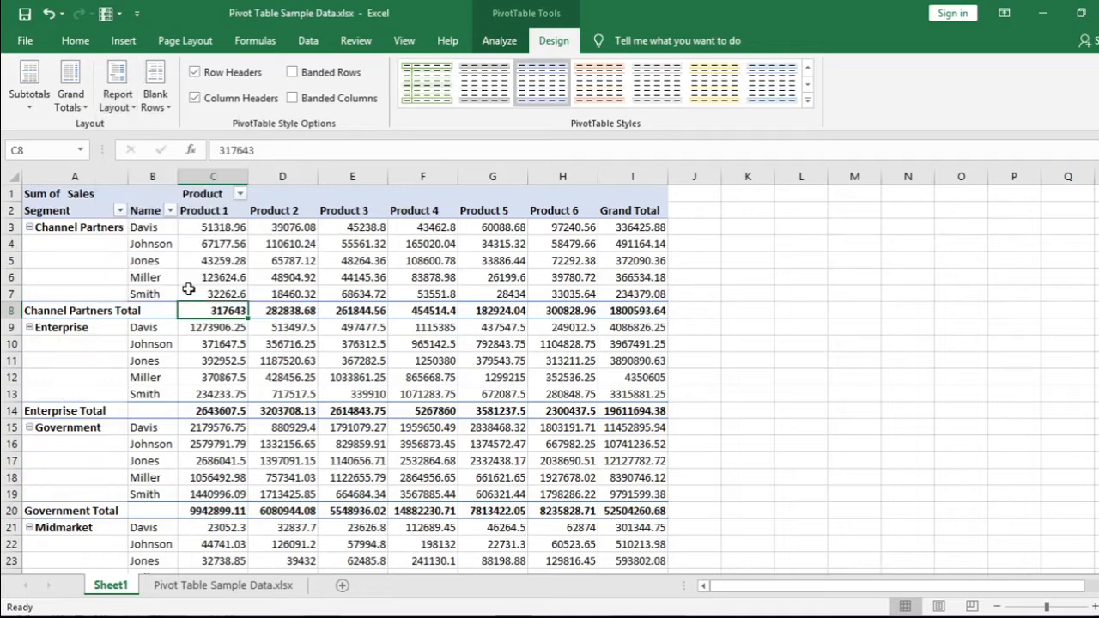
left_click_drag(117, 241, 115, 292)
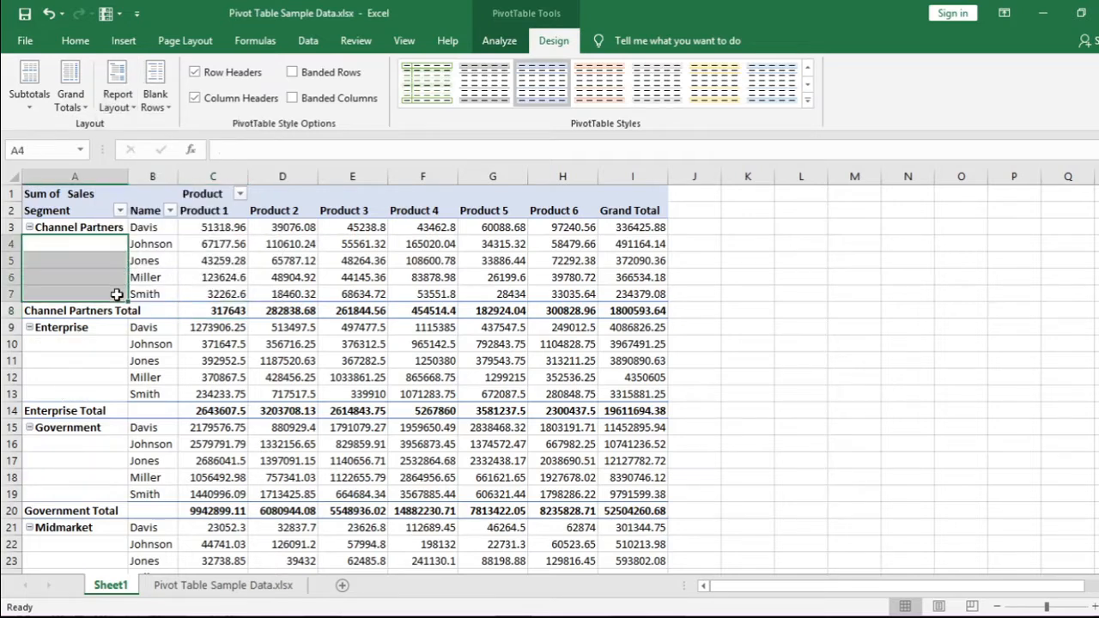
left_click(182, 263)
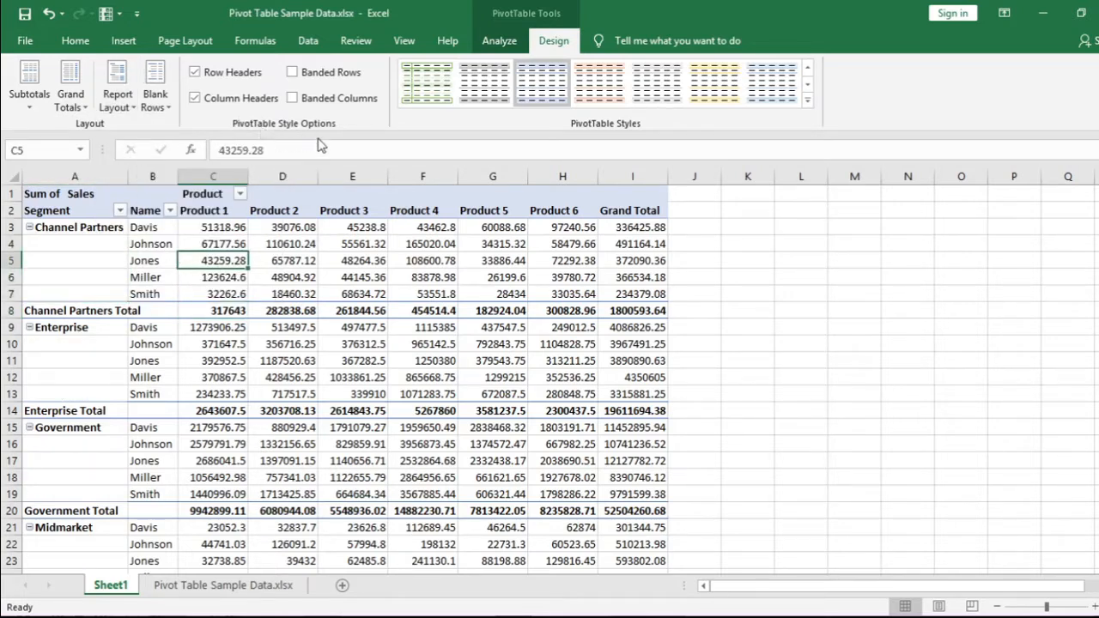
Compare the Segment labels with and without the Row Headers style option, leaving it turned off.
left_click(223, 77)
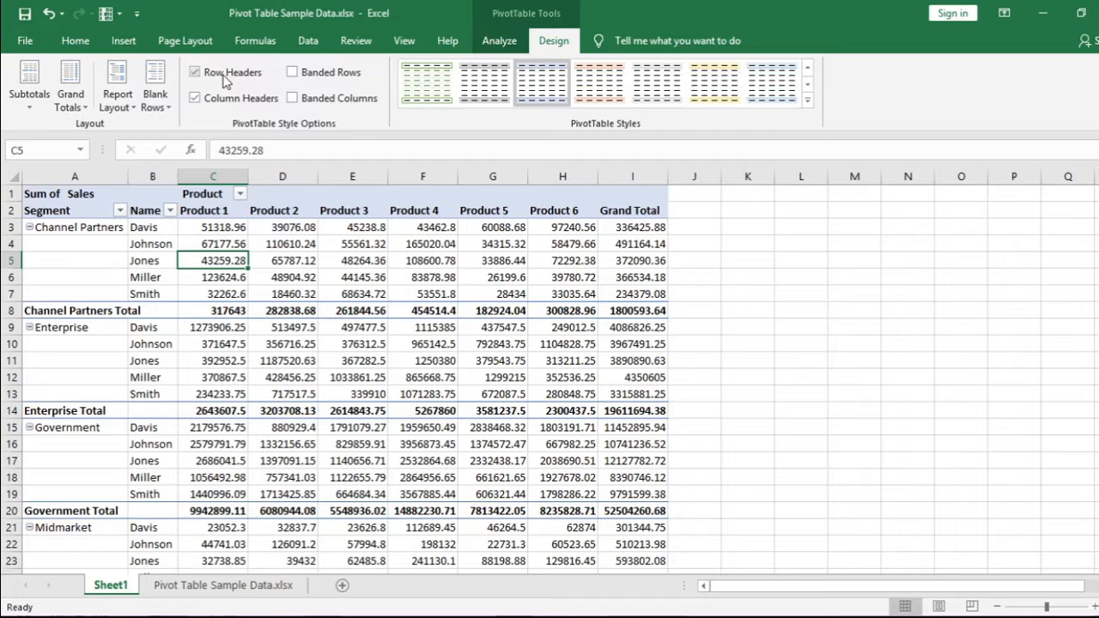
left_click(224, 76)
left_click(94, 228)
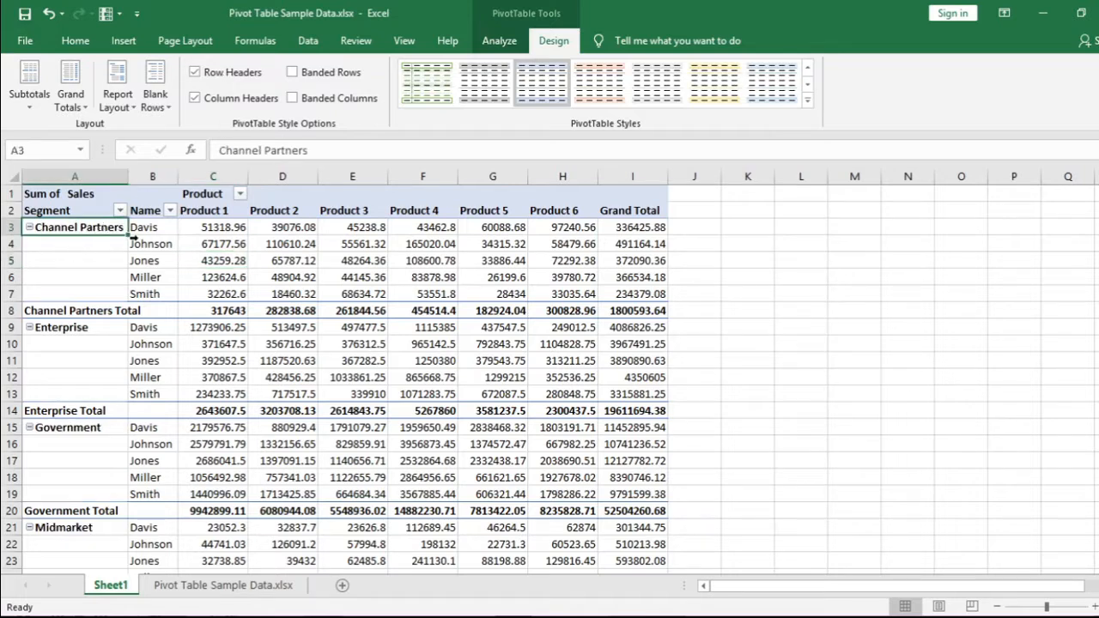
left_click(249, 74)
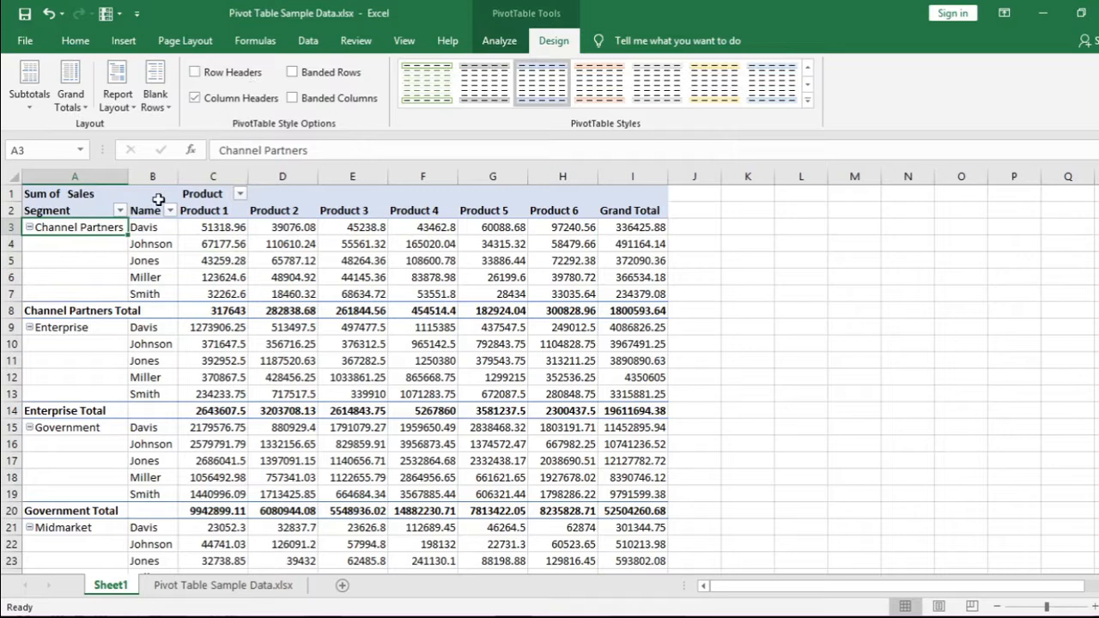
Toggle the pivot table's Column Headers style option off and on to compare, leaving it turned on.
left_click(216, 106)
left_click(218, 108)
left_click(220, 111)
left_click(221, 110)
Try the Banded Rows and Banded Columns style options on the pivot table and leave both turned off.
left_click(292, 72)
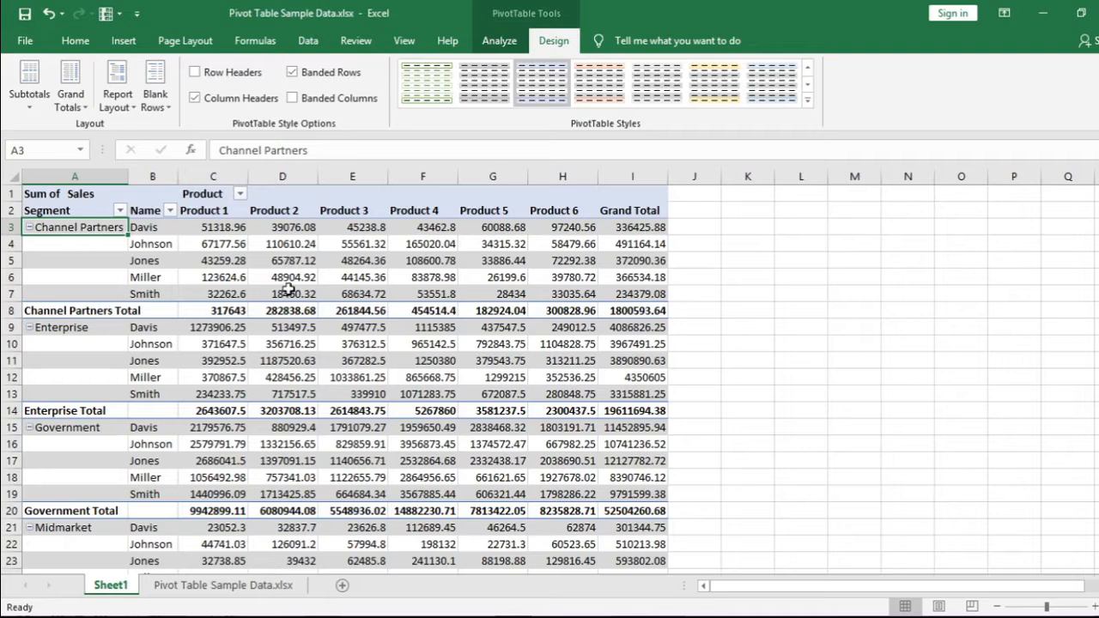
left_click(314, 74)
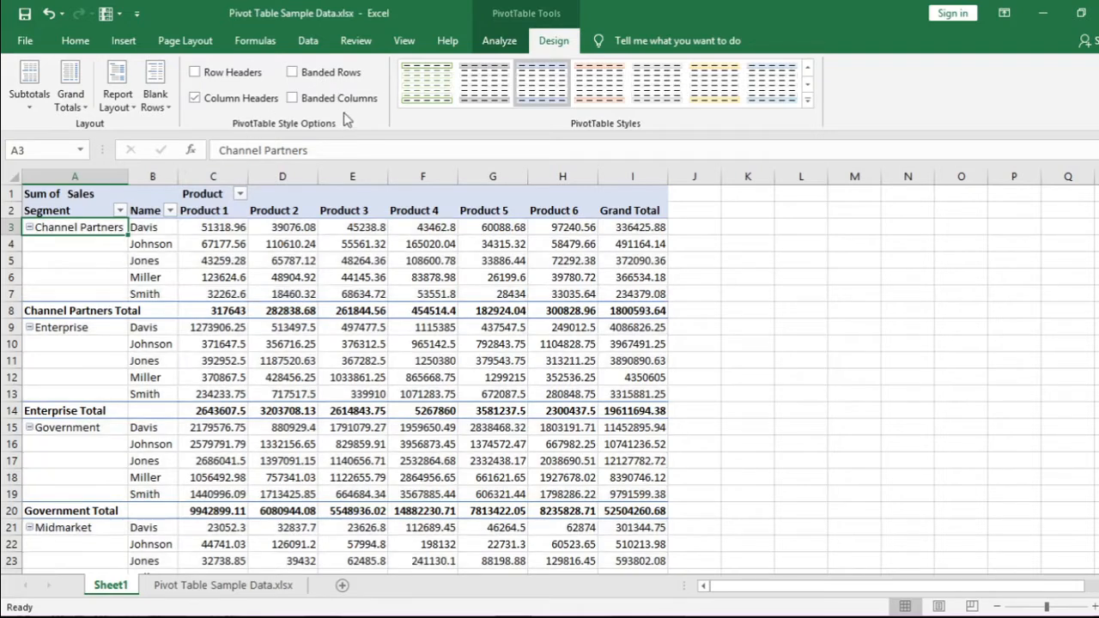
left_click(344, 102)
left_click(294, 98)
left_click(345, 101)
left_click(345, 100)
Browse the available PivotTable styles with a cell of the pivot table selected.
left_click(225, 230)
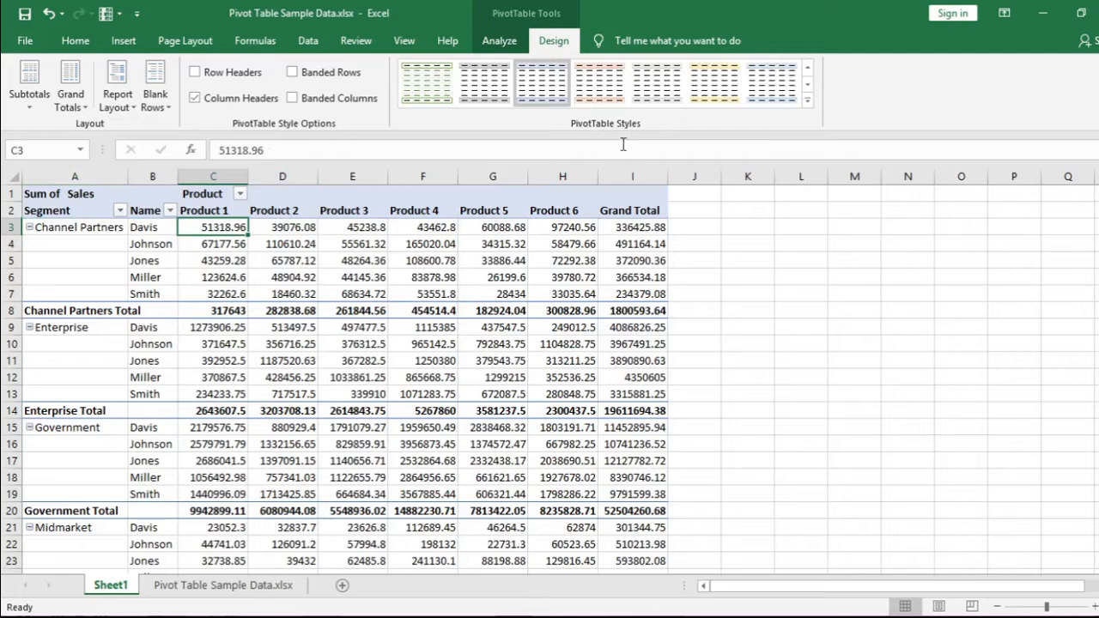
left_click(808, 84)
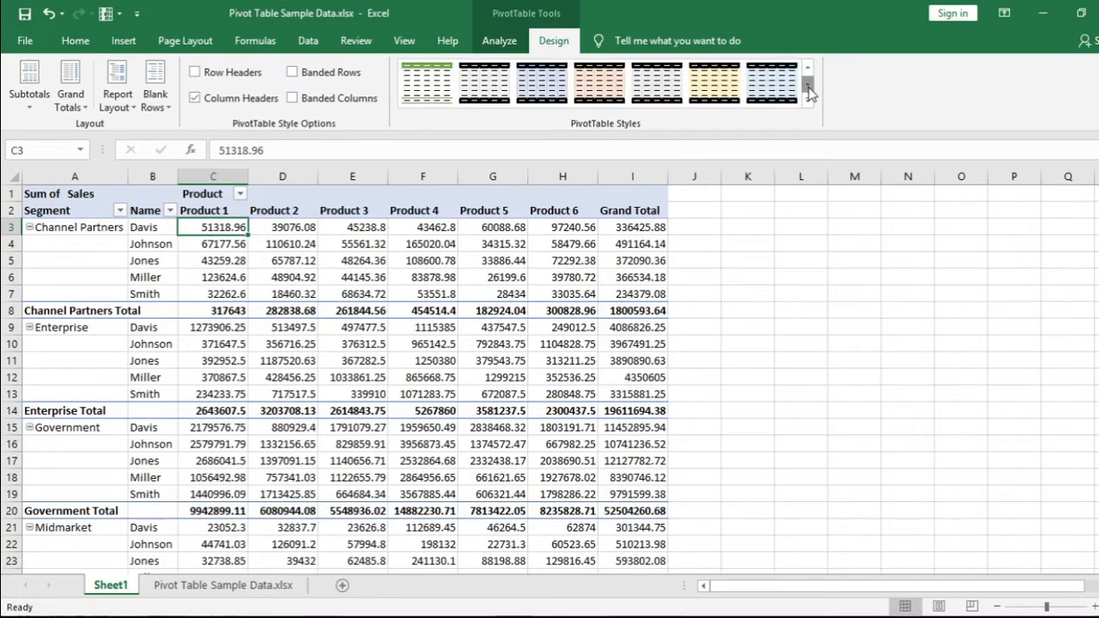
left_click(808, 85)
left_click(808, 84)
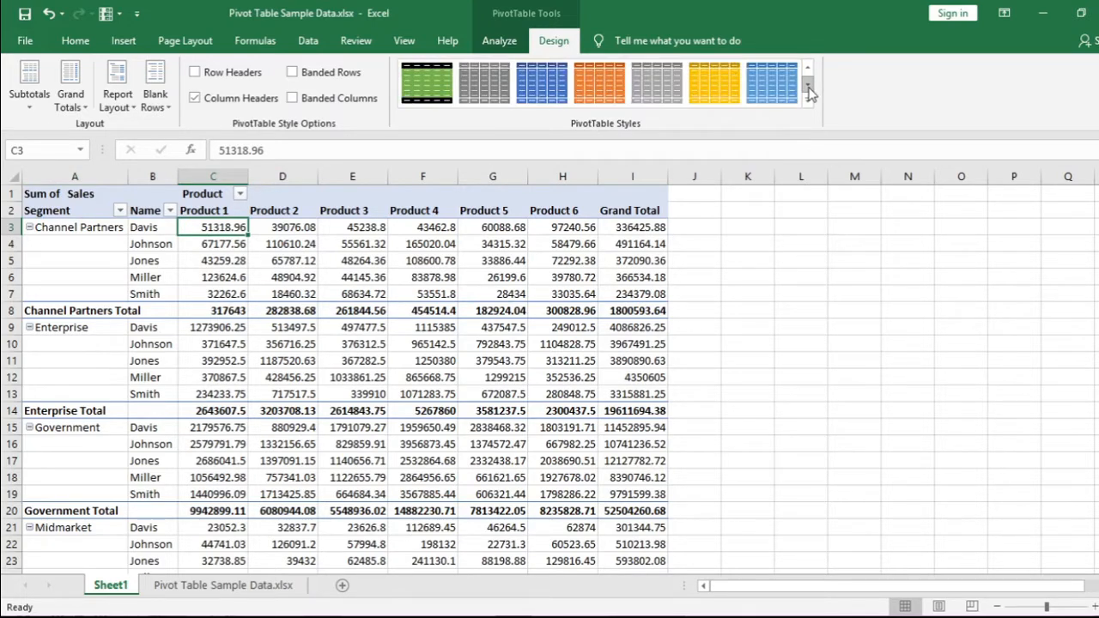
left_click(808, 86)
left_click(807, 68)
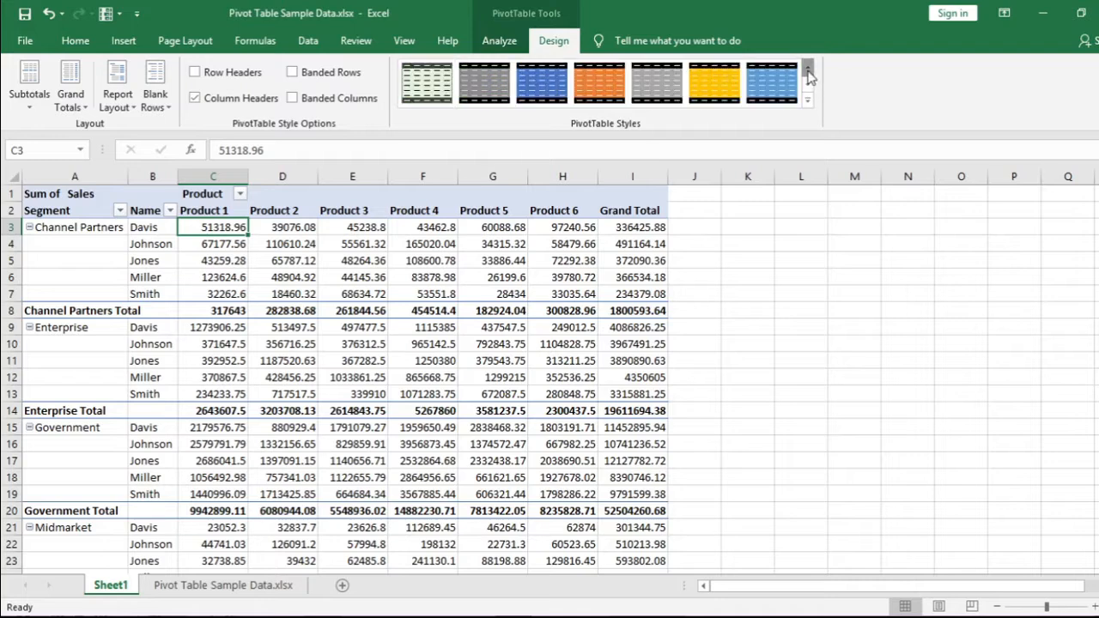
left_click(807, 67)
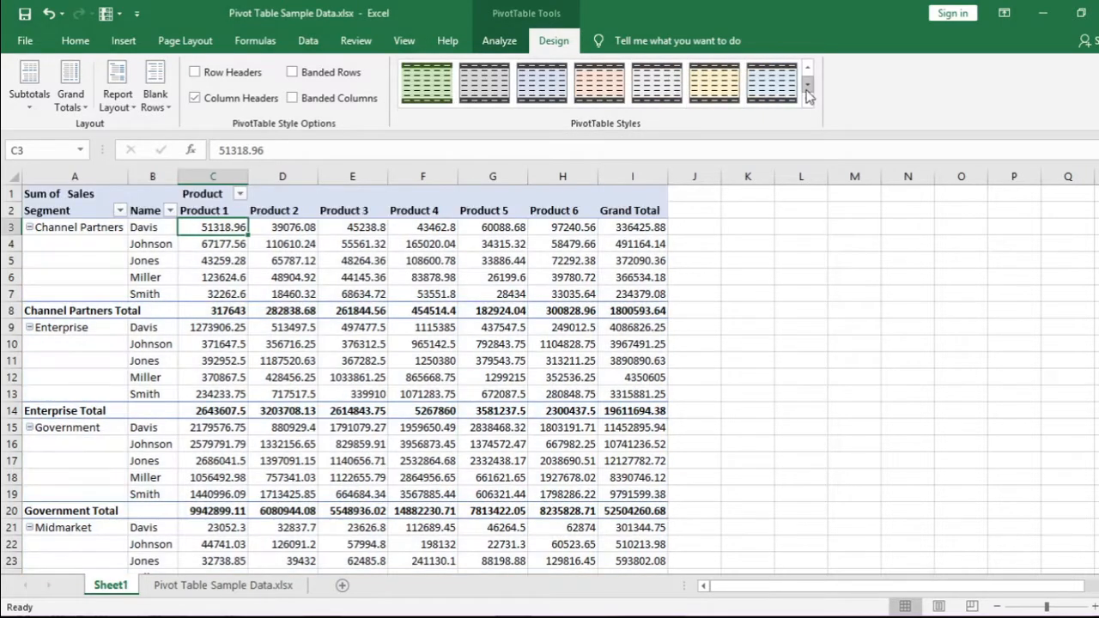
Try the Dark Gray, Pivot Style Dark 14 style on the pivot table, look it over, and undo it.
left_click(807, 84)
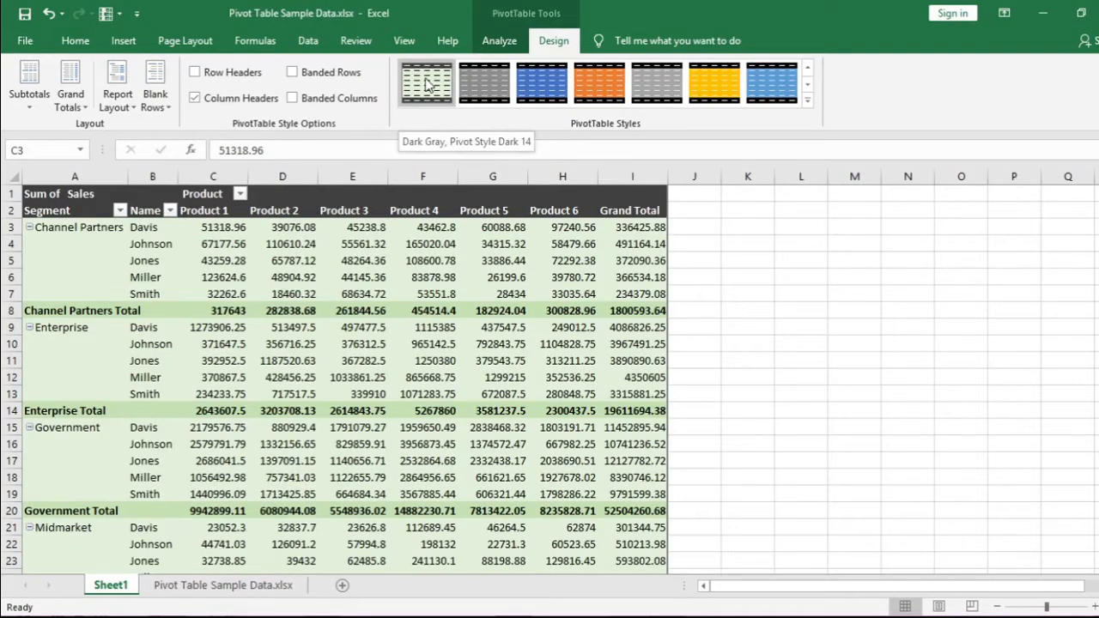
left_click(427, 84)
left_click(396, 311)
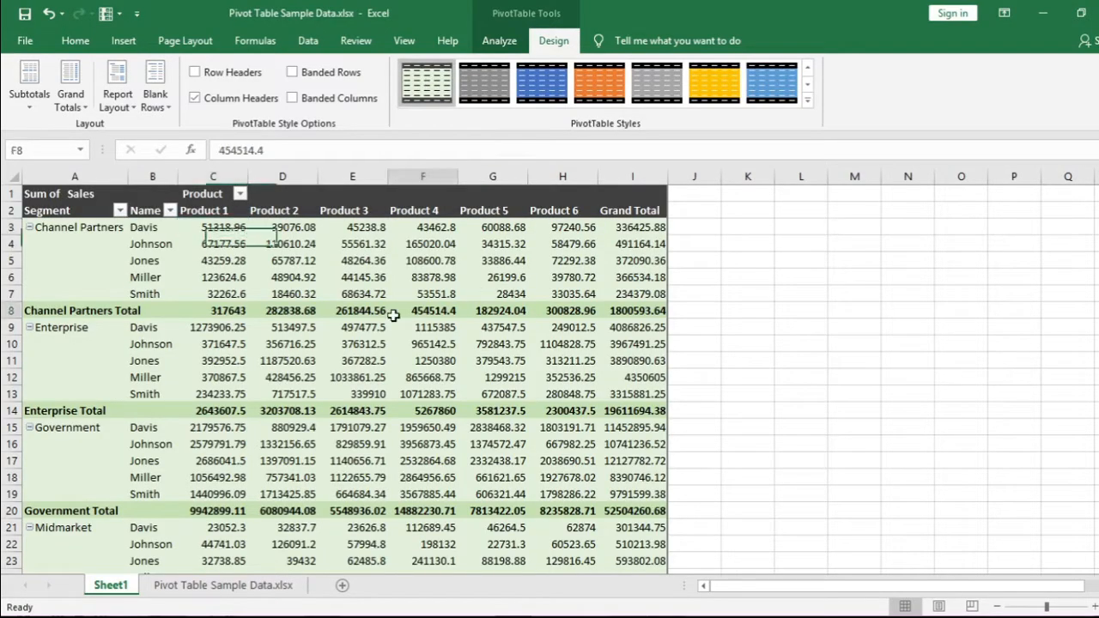
scroll(401, 322, "down", 3)
scroll(400, 321, "up", 3)
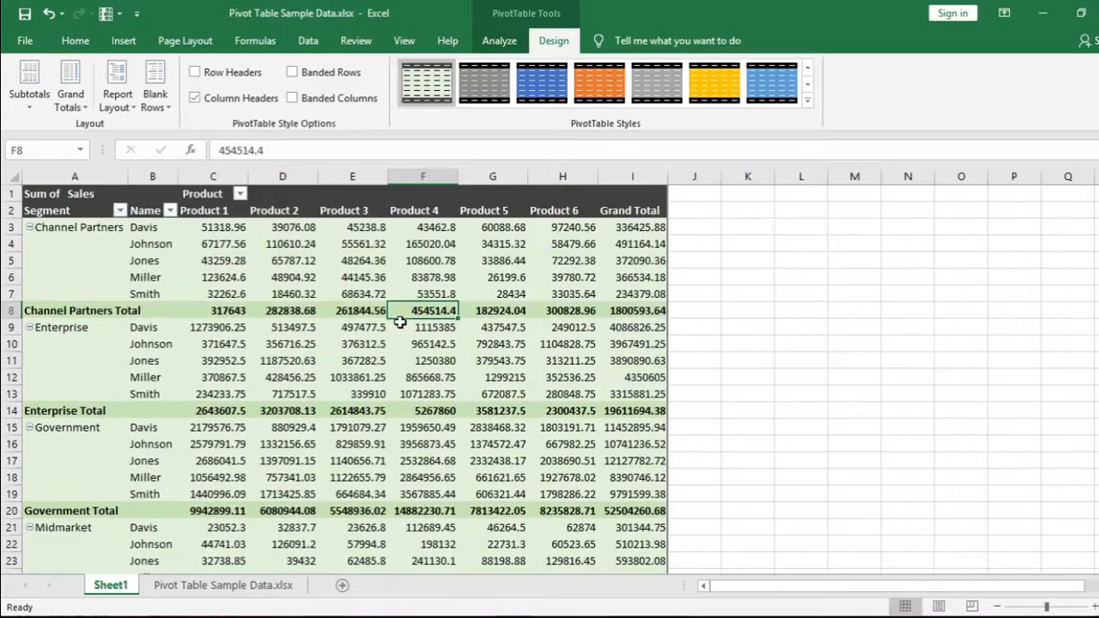
key("ctrl+z")
key("Left")
key("Left")
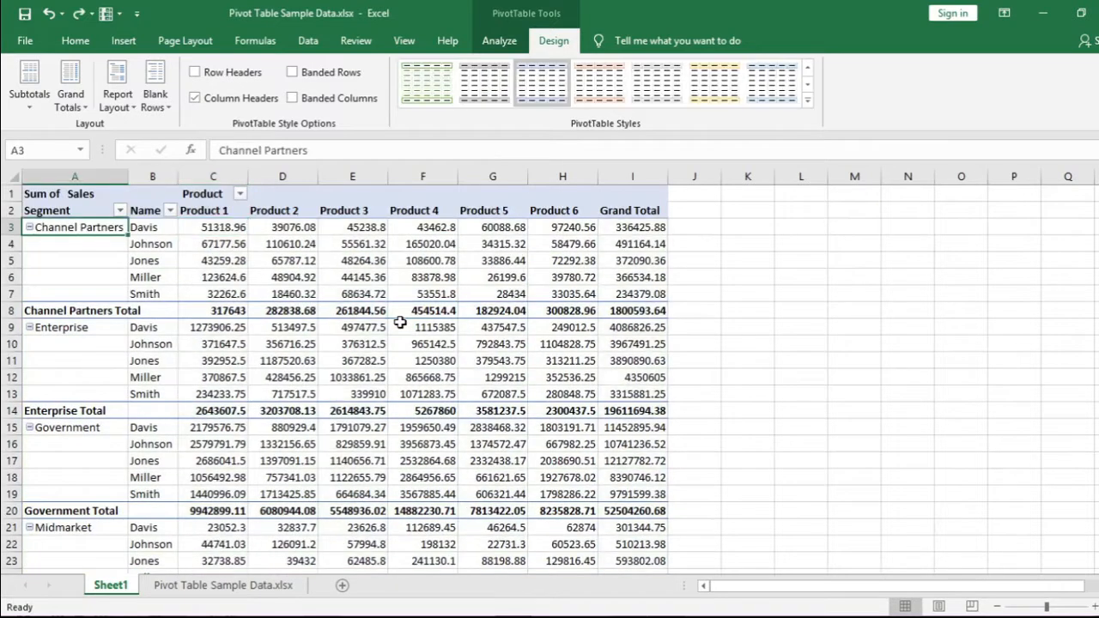
Fill the pivot table's header cells A2:I2 with bright blue from the extended colors and set their font color to white.
left_click(94, 212)
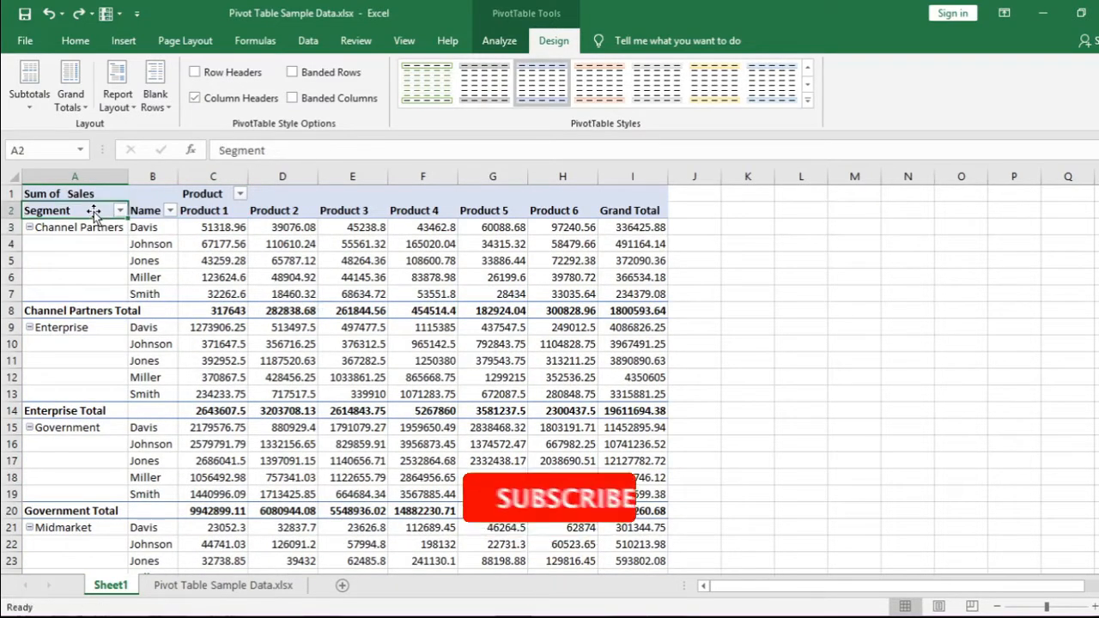
left_click(639, 213, "shift")
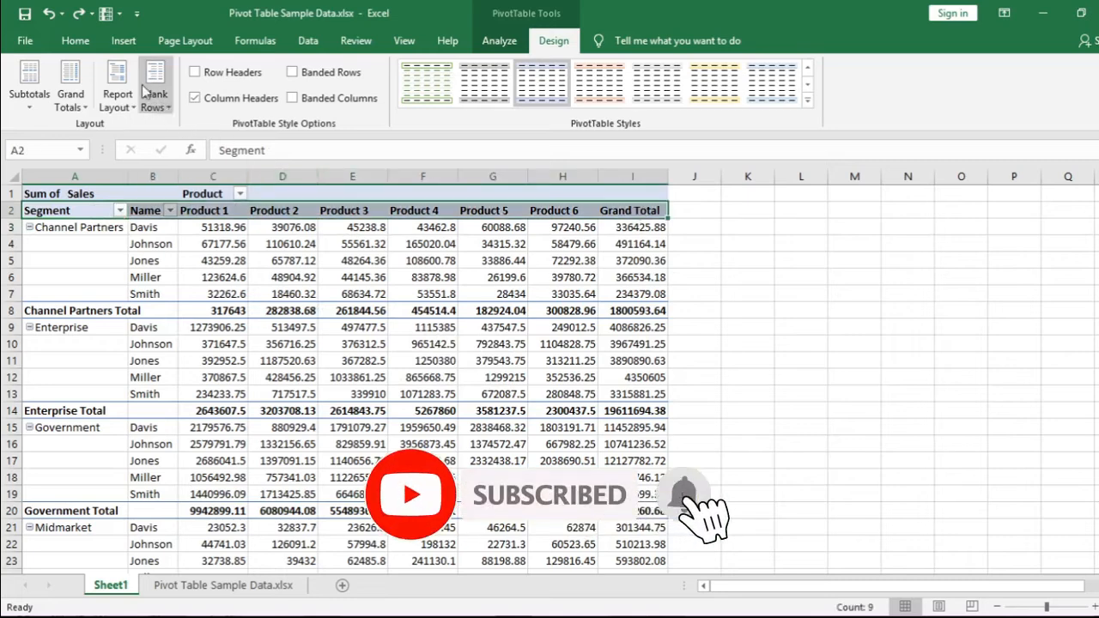
left_click(75, 41)
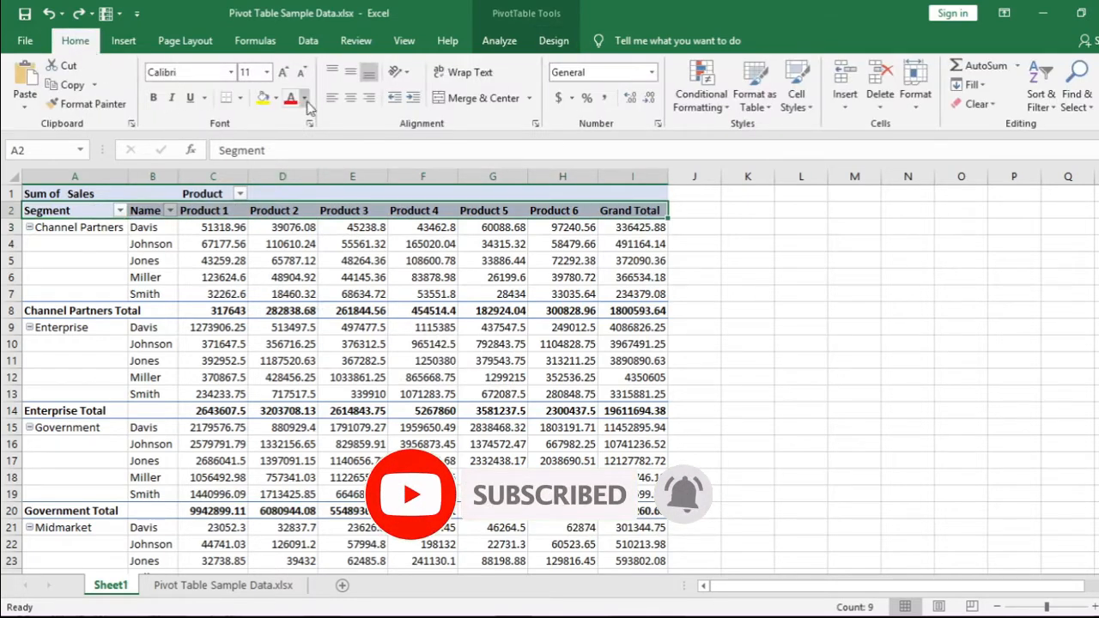
left_click(278, 97)
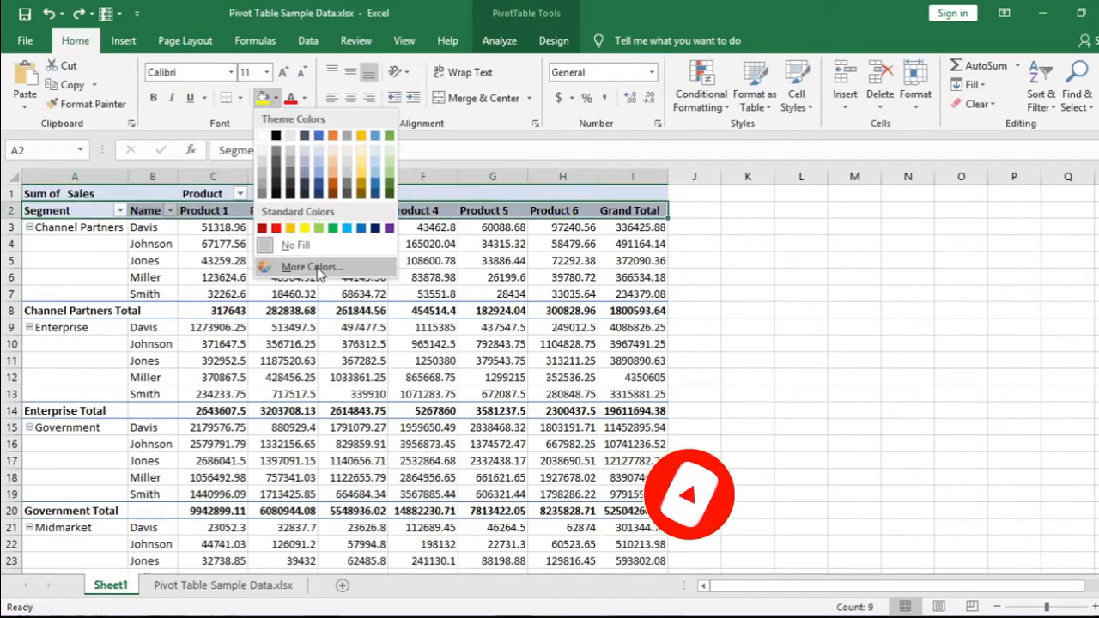
left_click(317, 267)
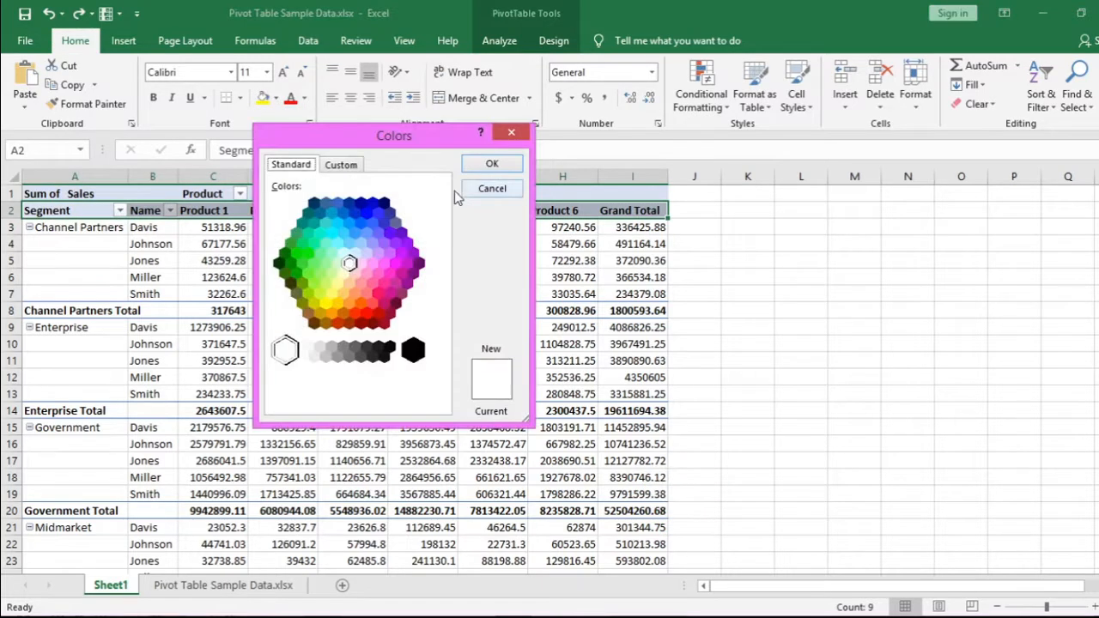
left_click(368, 213)
left_click(491, 164)
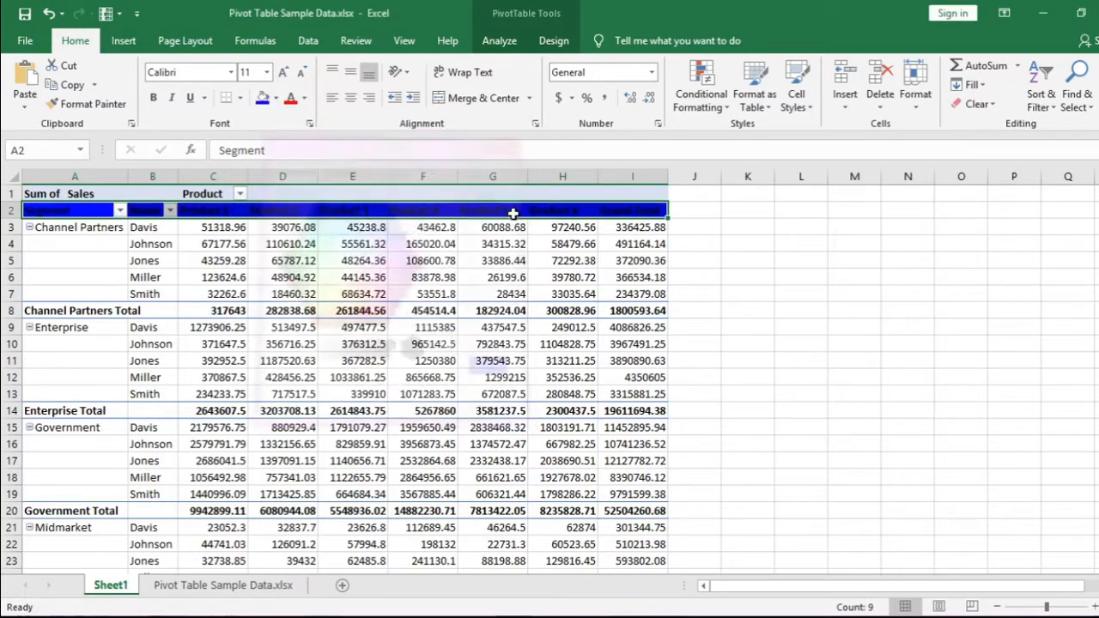
left_click(304, 100)
left_click(291, 156)
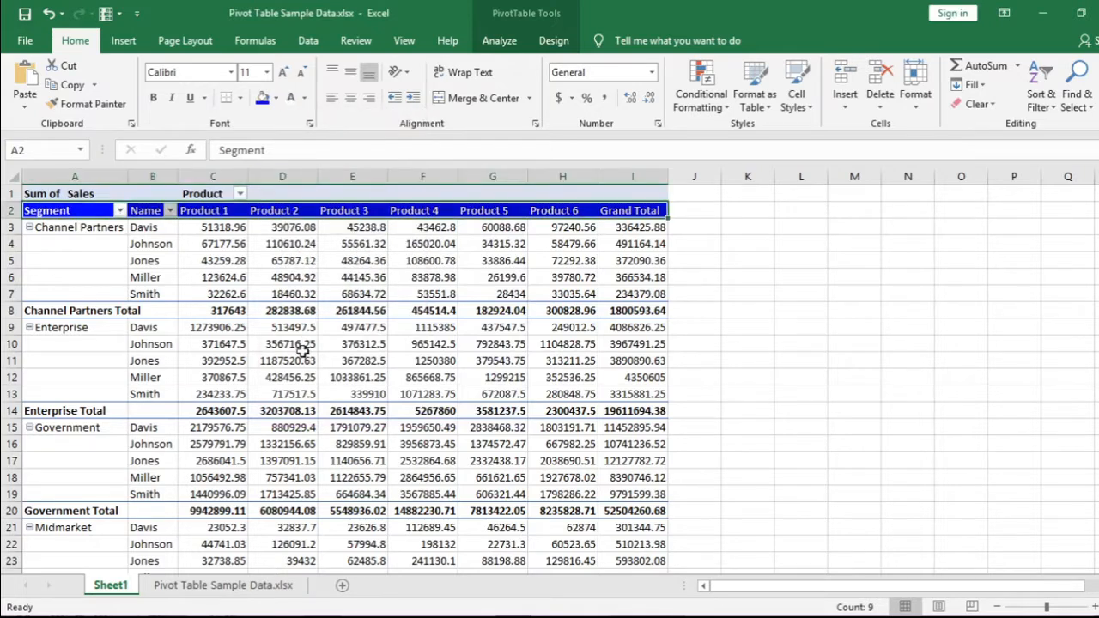
Select all segment subtotal rows of the pivot table at once, starting from the Channel Partners Total row.
left_click(207, 319)
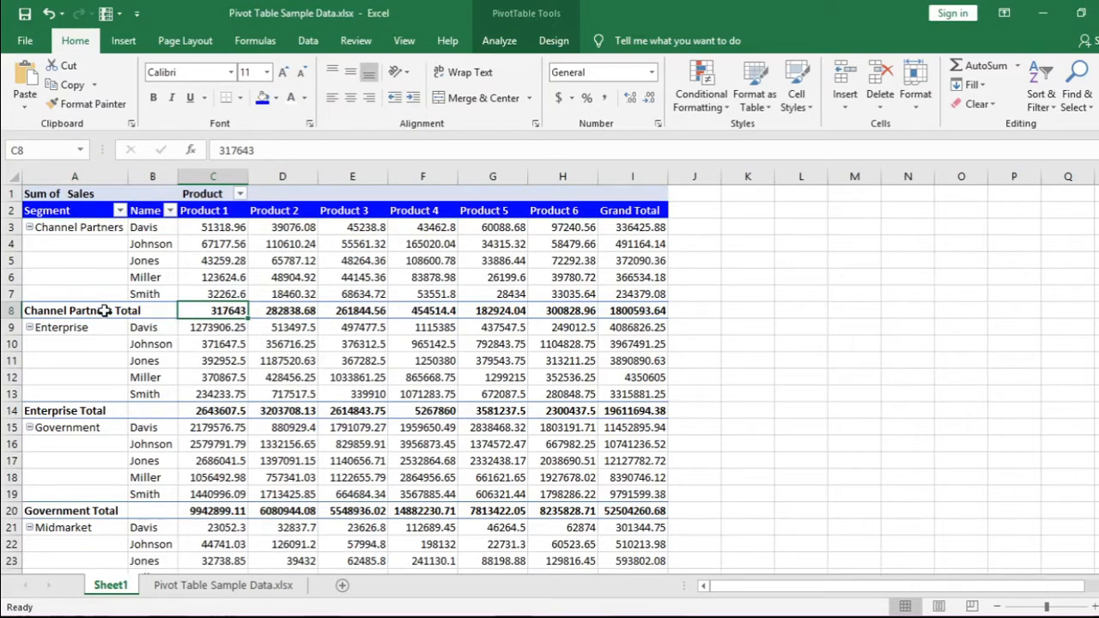
left_click(25, 310)
scroll(357, 371, "down", 2)
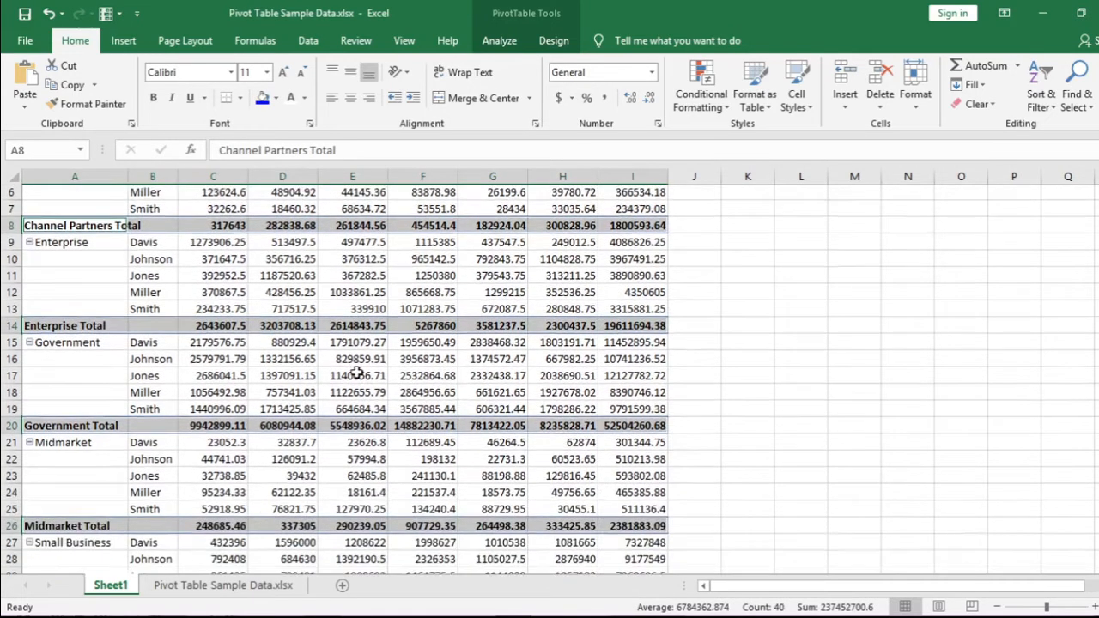